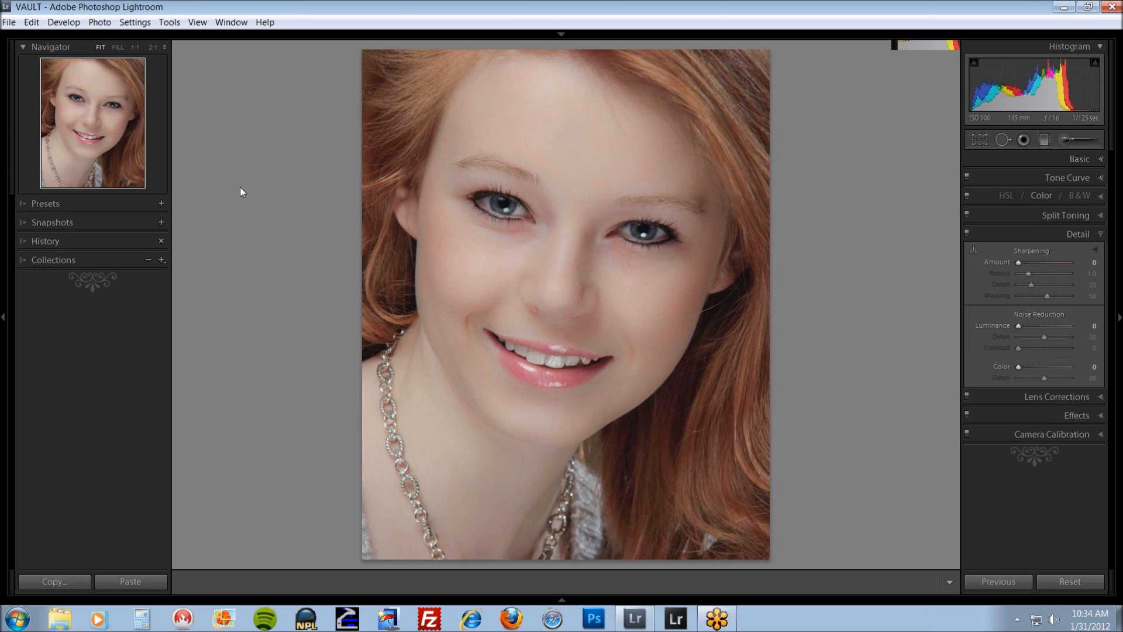
Set the sharpening Amount to 150 while viewing one of the portrait's eyes at 1:1 magnification.
{"action": "left_click", "coordinate": [135, 46]}
{"action": "left_click_drag", "start_coordinate": [491, 186], "coordinate": [704, 489]}
{"action": "left_click_drag", "start_coordinate": [644, 293], "coordinate": [388, 247]}
{"action": "left_click_drag", "start_coordinate": [658, 341], "coordinate": [807, 391]}
{"action": "left_click_drag", "start_coordinate": [600, 336], "coordinate": [690, 338]}
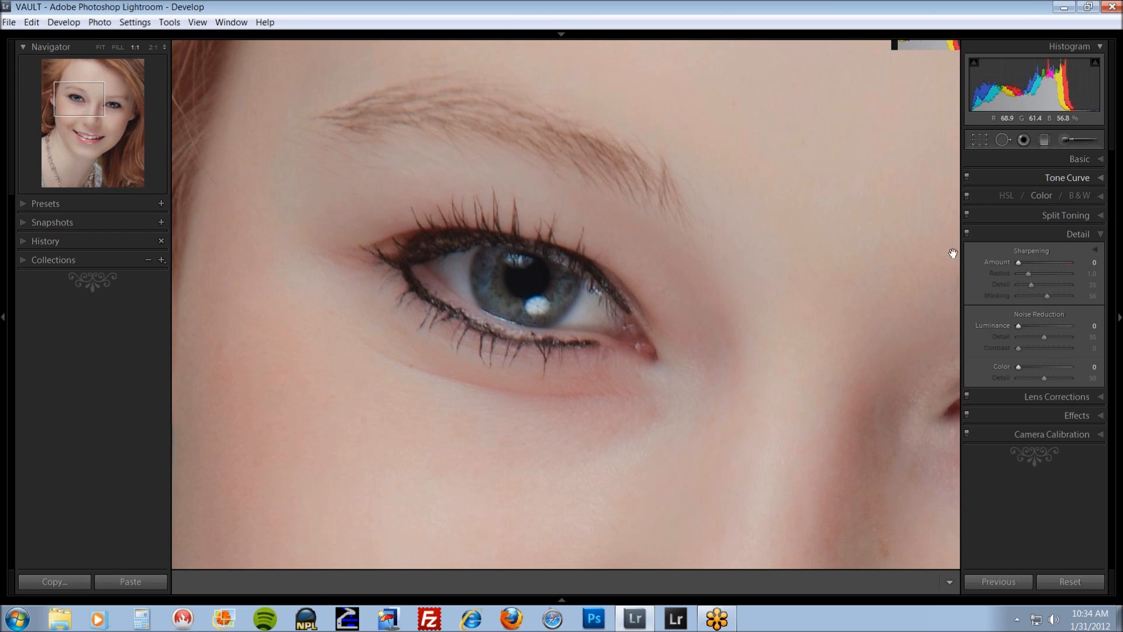
{"action": "left_click", "coordinate": [562, 34]}
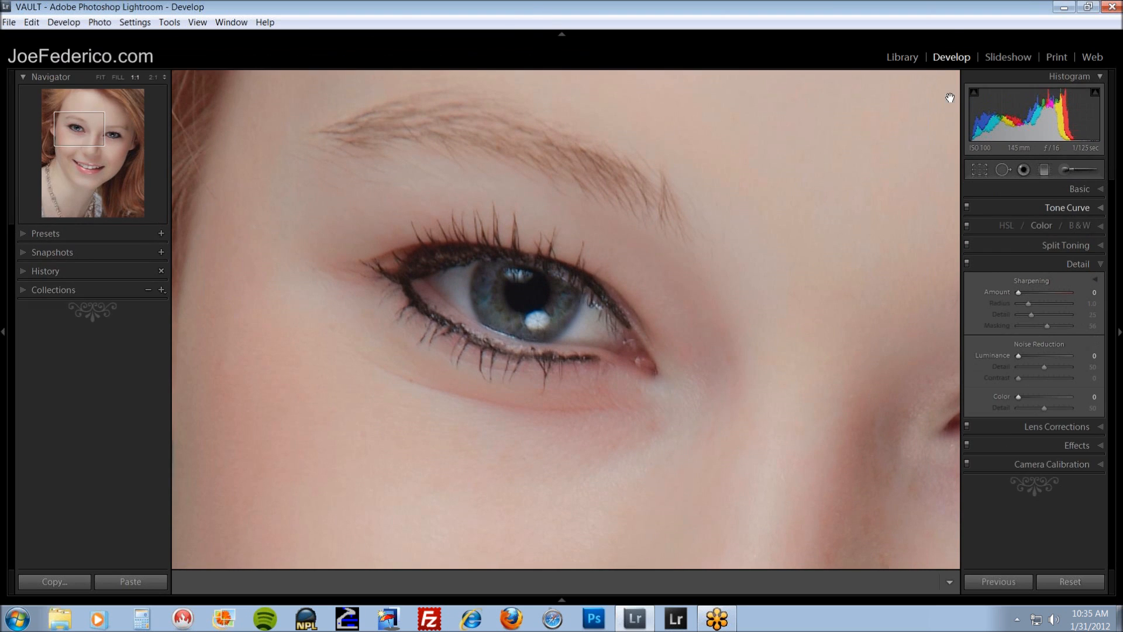
{"action": "left_click", "coordinate": [561, 34]}
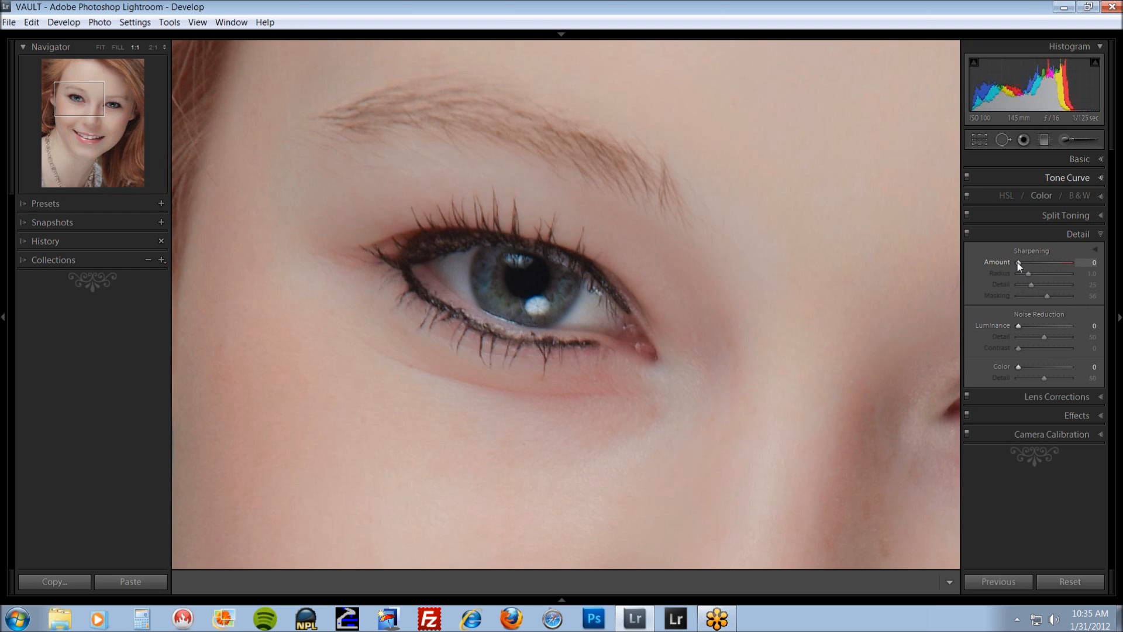
{"action": "left_click_drag", "start_coordinate": [1017, 263], "coordinate": [1064, 265]}
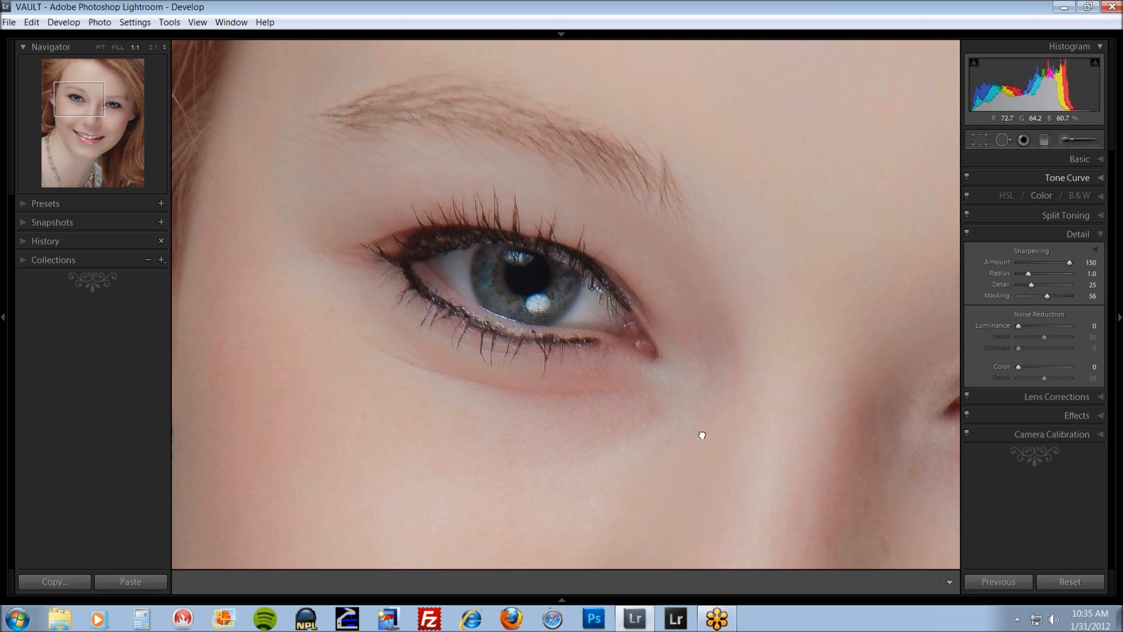
Reset the sharpening Masking to 0 and inspect the skin, eyebrow and eye at 2:1 magnification.
{"action": "left_click_drag", "start_coordinate": [699, 444], "coordinate": [713, 358]}
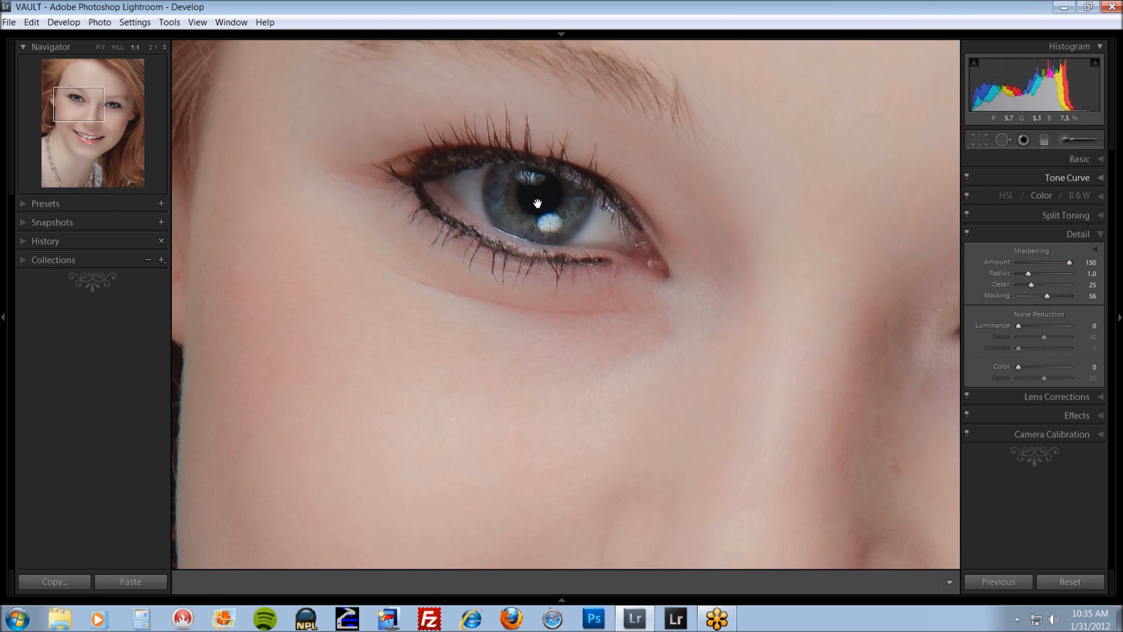
{"action": "left_click", "coordinate": [153, 47]}
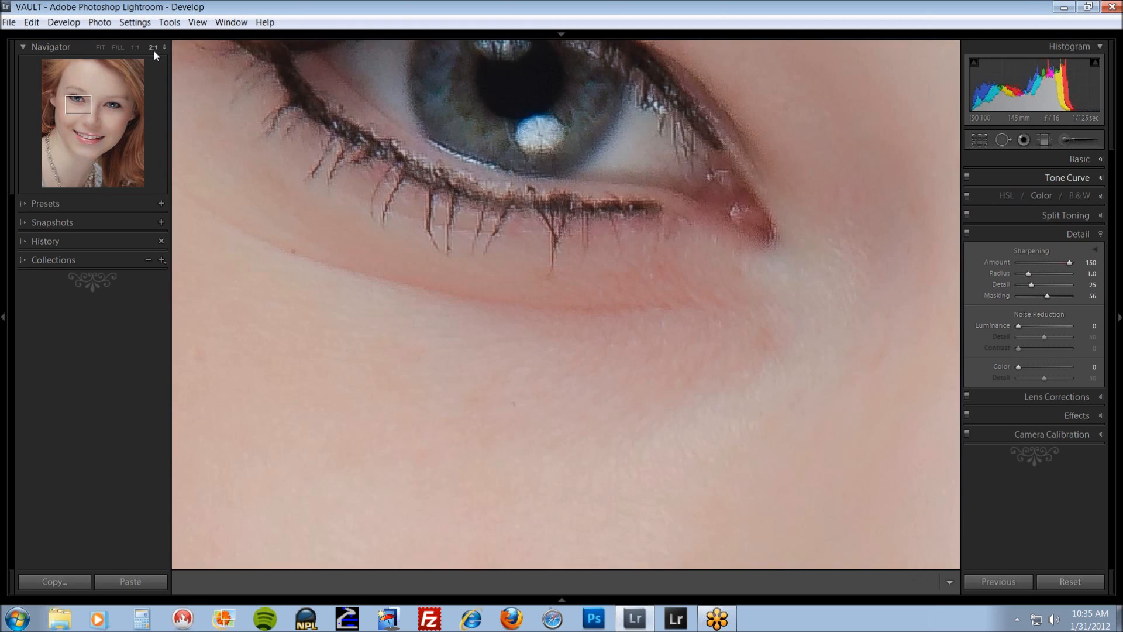
{"action": "left_click_drag", "start_coordinate": [789, 346], "coordinate": [653, 386]}
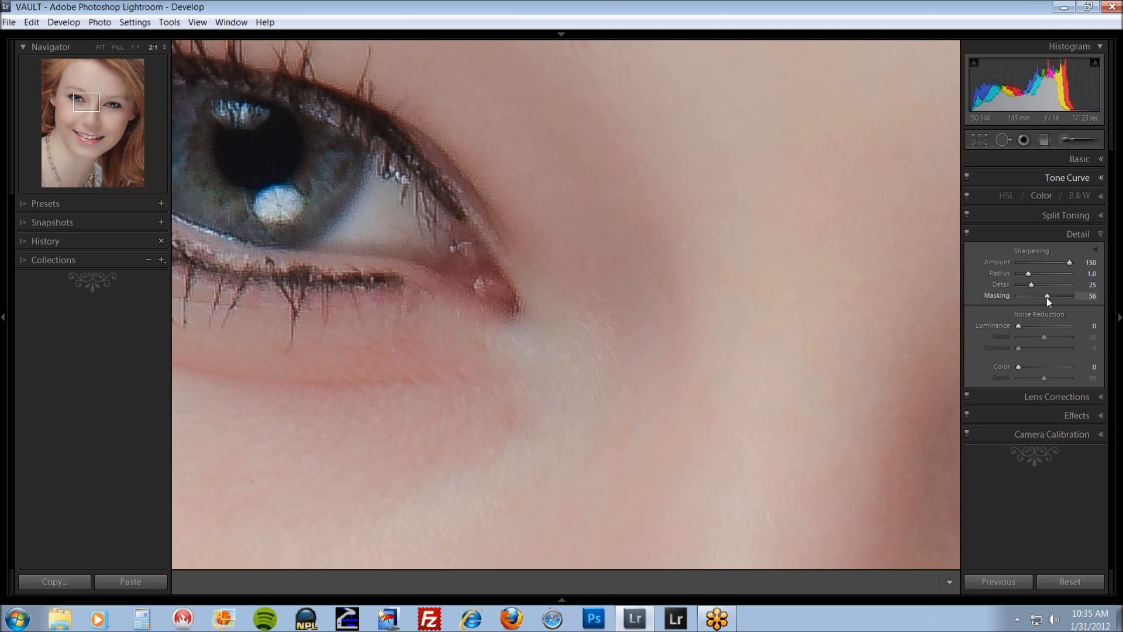
{"action": "double_click", "coordinate": [1002, 297]}
{"action": "left_click_drag", "start_coordinate": [572, 234], "coordinate": [667, 222]}
{"action": "left_click_drag", "start_coordinate": [767, 258], "coordinate": [509, 371]}
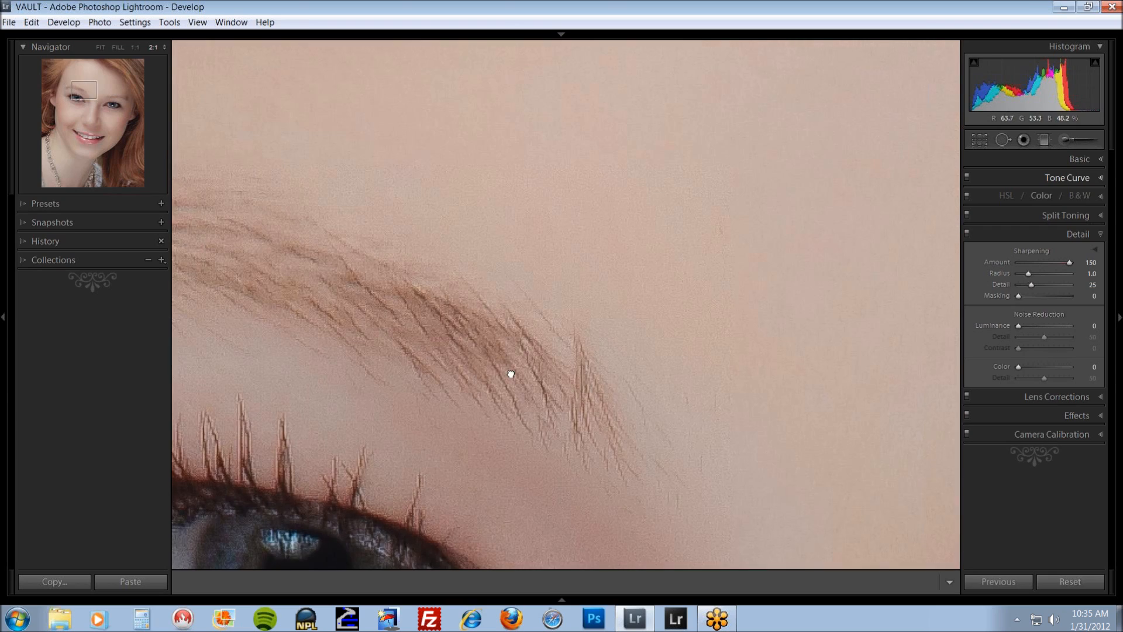
{"action": "left_click_drag", "start_coordinate": [633, 393], "coordinate": [669, 221]}
{"action": "left_click_drag", "start_coordinate": [696, 406], "coordinate": [714, 251]}
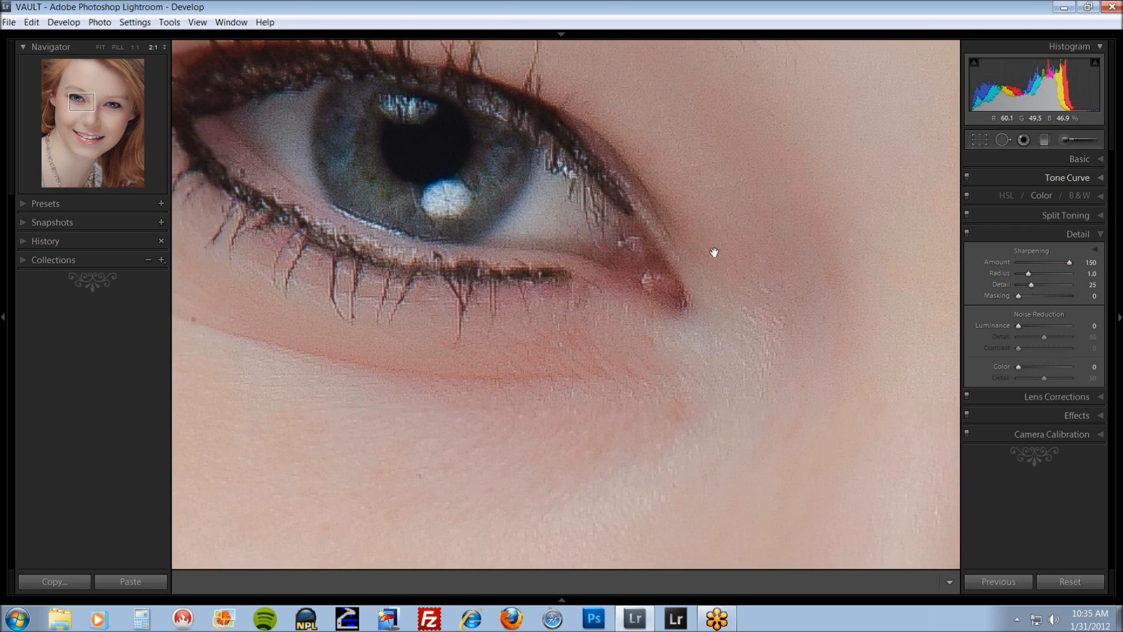
Set the sharpening Amount to 91 and the Radius to 1.2, judging the effect on the eye.
{"action": "left_click_drag", "start_coordinate": [494, 370], "coordinate": [699, 451]}
{"action": "left_click_drag", "start_coordinate": [750, 341], "coordinate": [652, 369]}
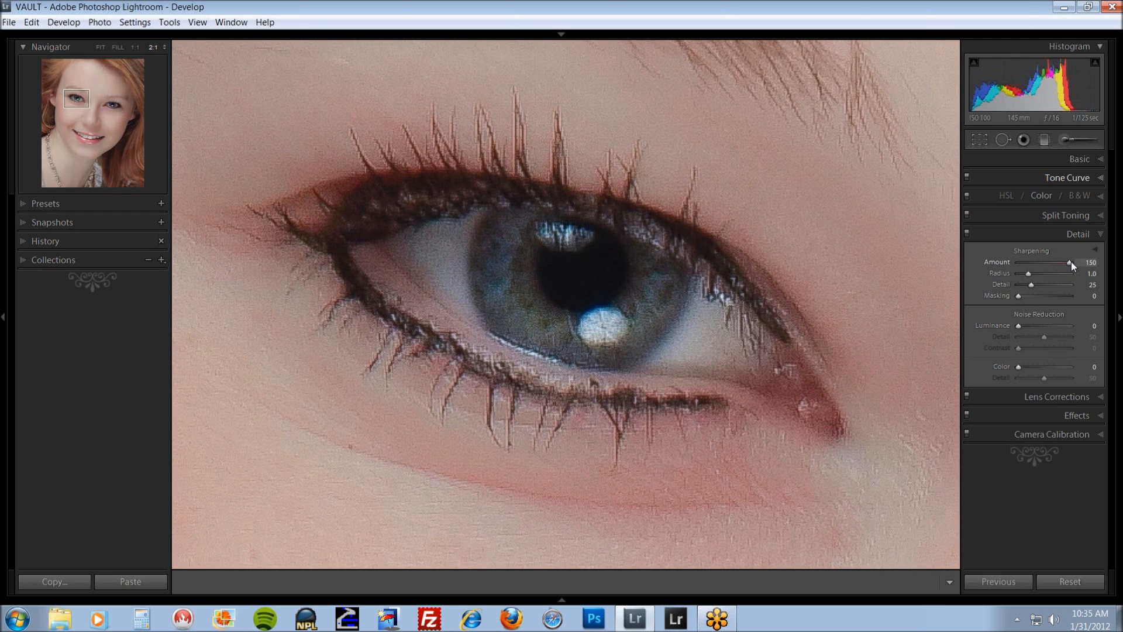
{"action": "left_click_drag", "start_coordinate": [1064, 262], "coordinate": [1048, 269]}
{"action": "left_click_drag", "start_coordinate": [1031, 275], "coordinate": [1033, 275]}
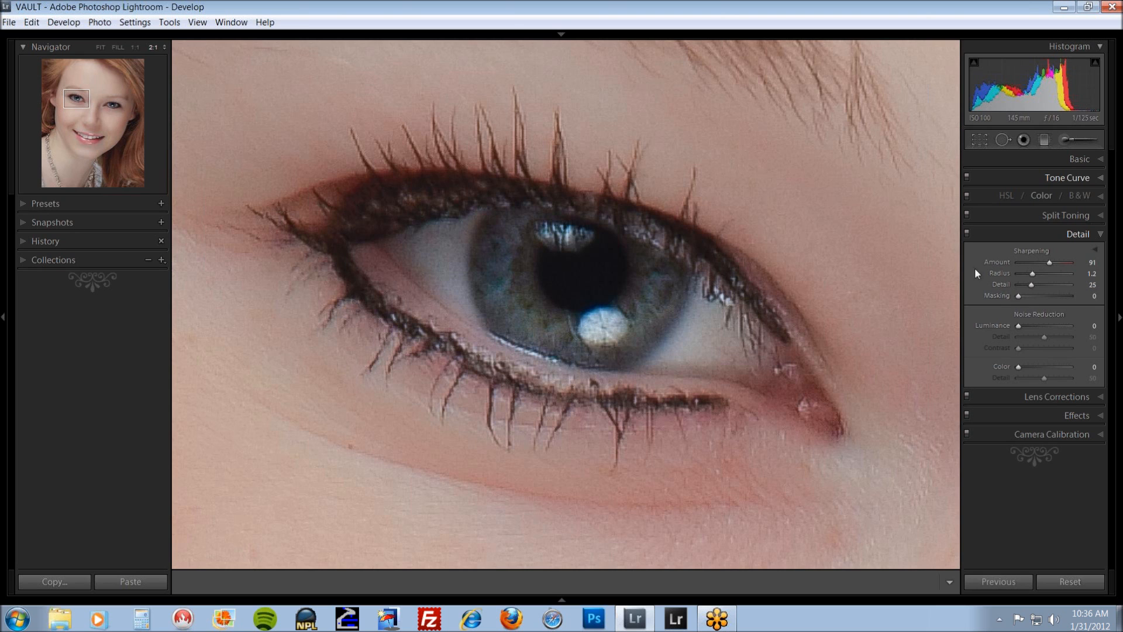
Set the sharpening Masking to 54 using the black-and-white mask preview, checking the eye, skin and mouth at 1:1.
{"action": "left_click", "coordinate": [135, 46]}
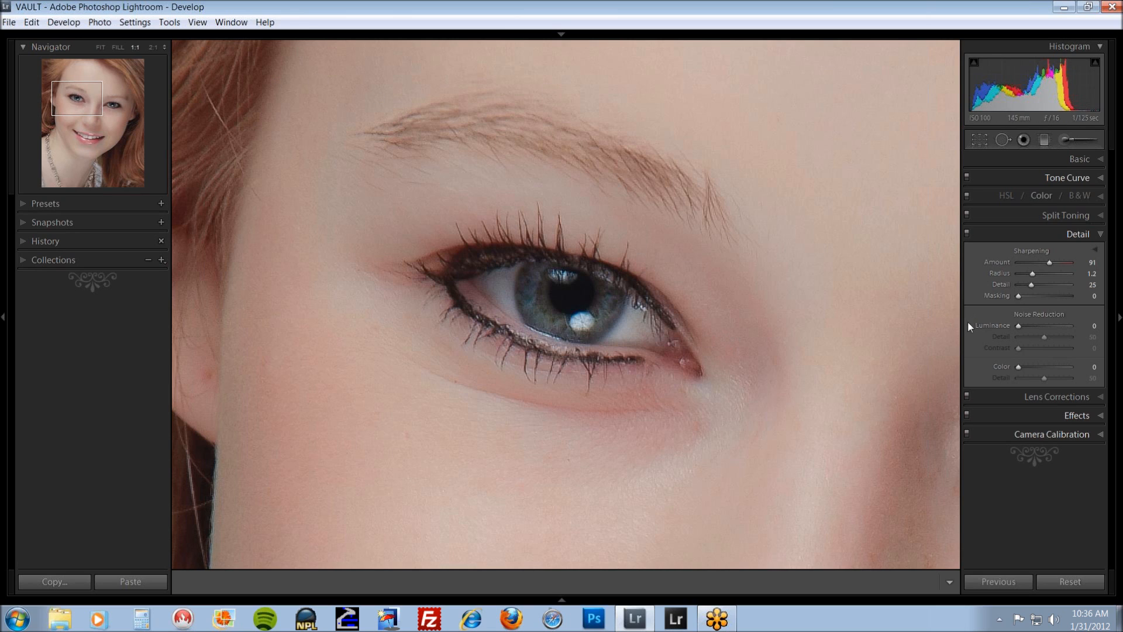
{"action": "left_click", "coordinate": [1020, 296], "text": "alt"}
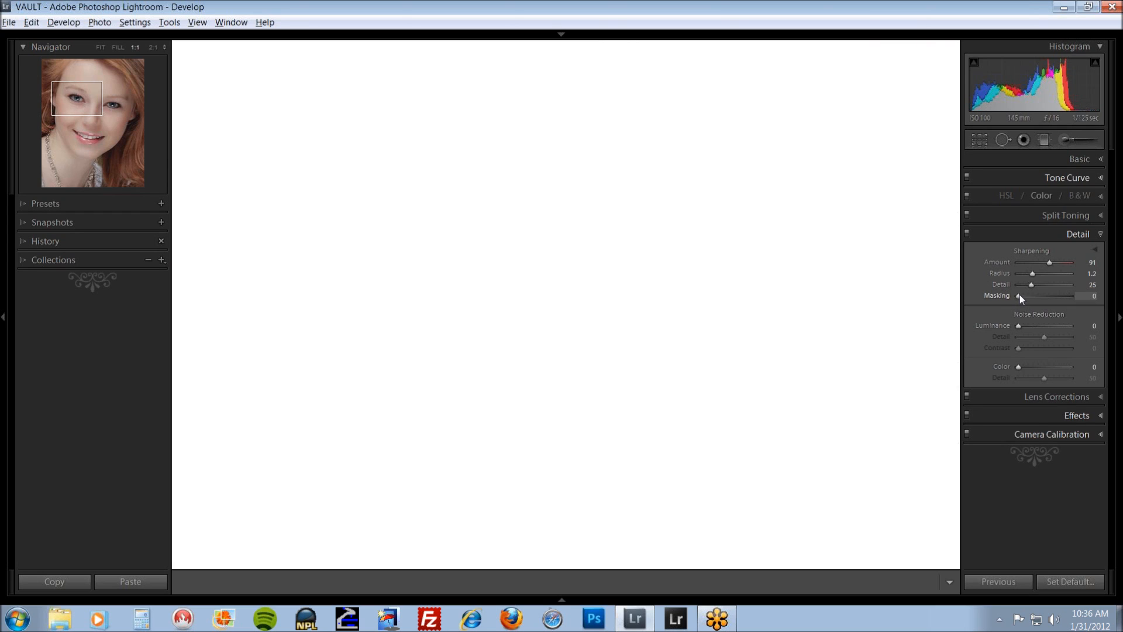
{"action": "left_click_drag", "start_coordinate": [1021, 298], "coordinate": [1042, 297]}
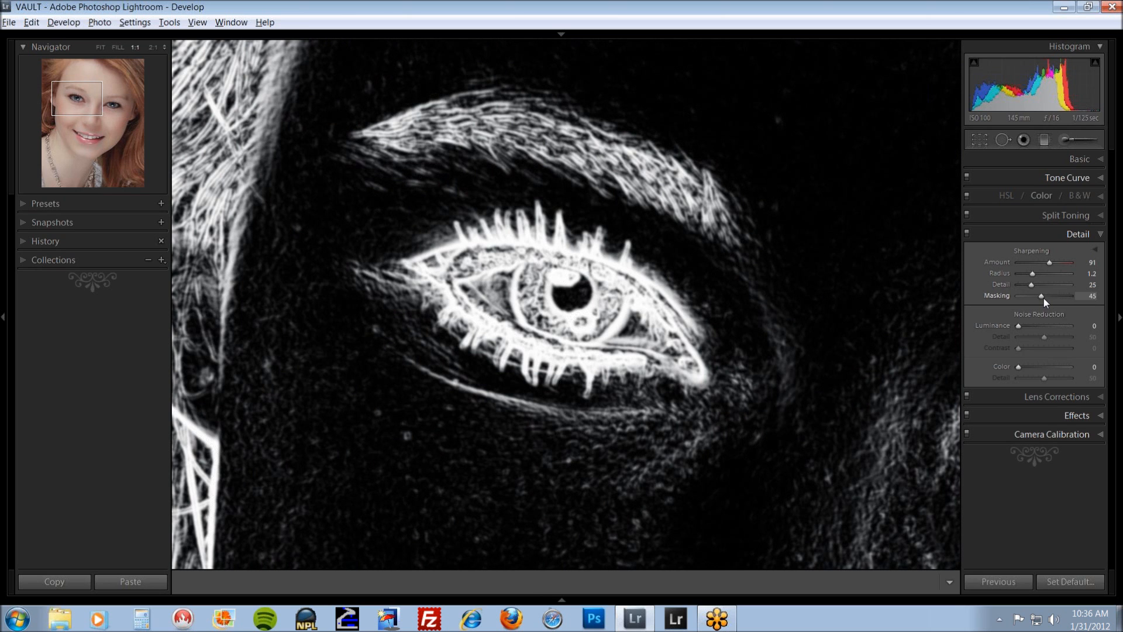
{"action": "left_click_drag", "start_coordinate": [1044, 299], "coordinate": [1054, 299]}
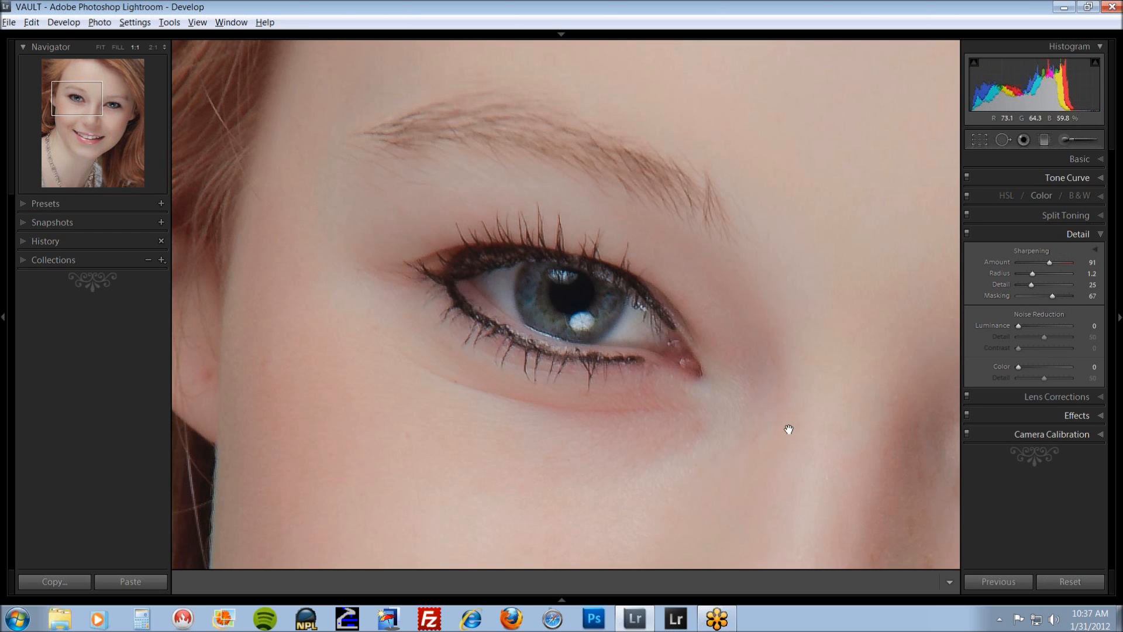
{"action": "left_click_drag", "start_coordinate": [787, 431], "coordinate": [686, 126]}
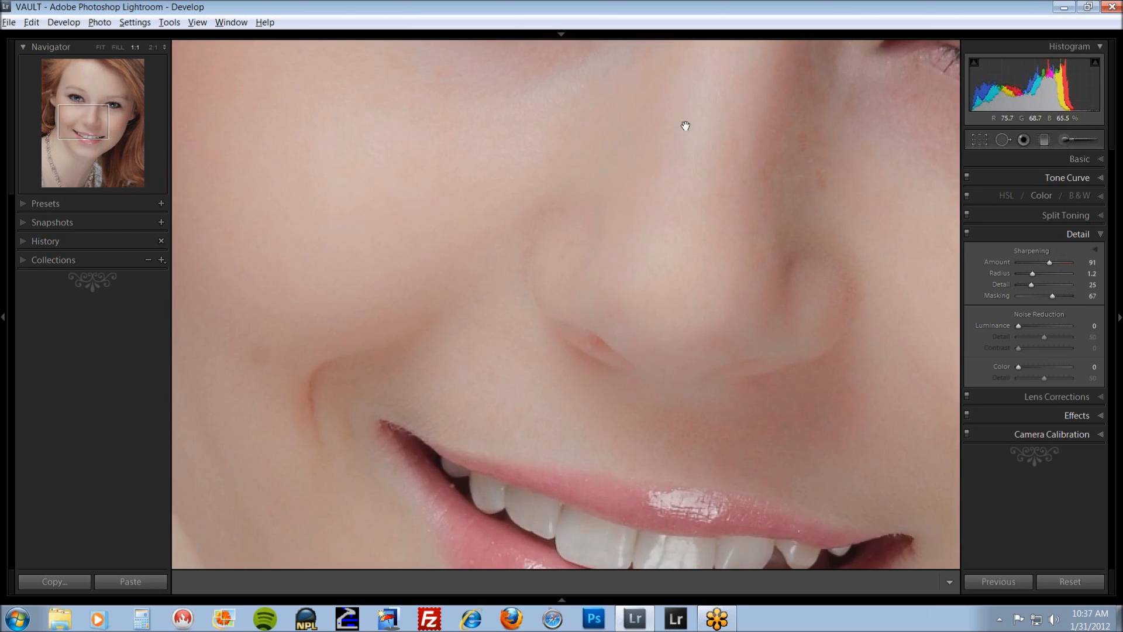
{"action": "left_click_drag", "start_coordinate": [1055, 296], "coordinate": [1047, 298]}
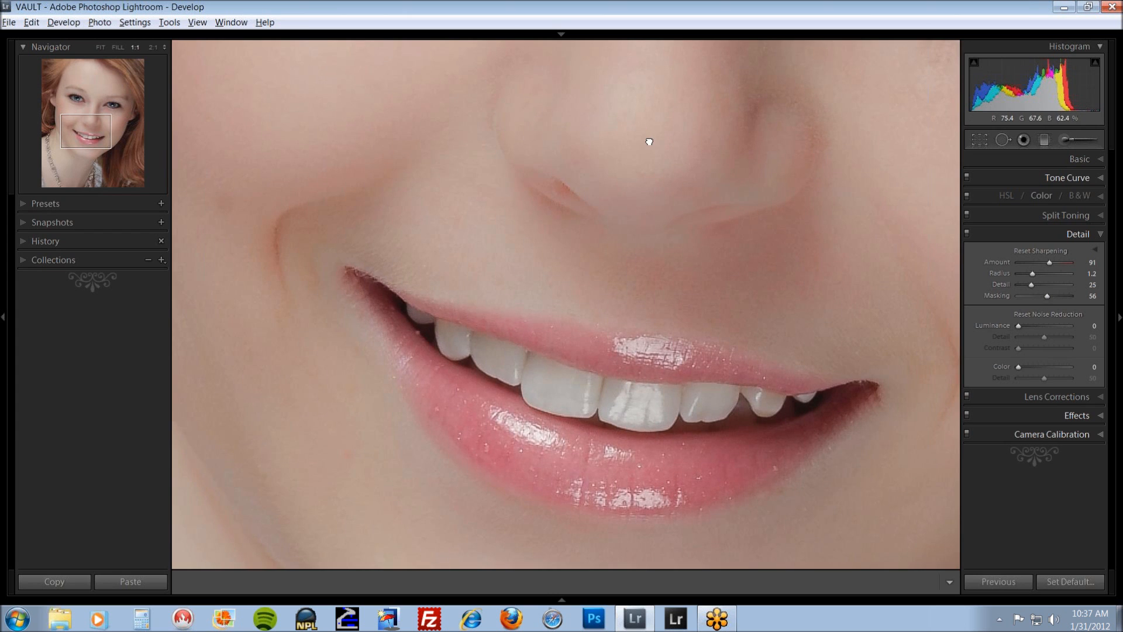
{"action": "left_click_drag", "start_coordinate": [647, 125], "coordinate": [710, 494]}
{"action": "left_click_drag", "start_coordinate": [700, 329], "coordinate": [707, 358]}
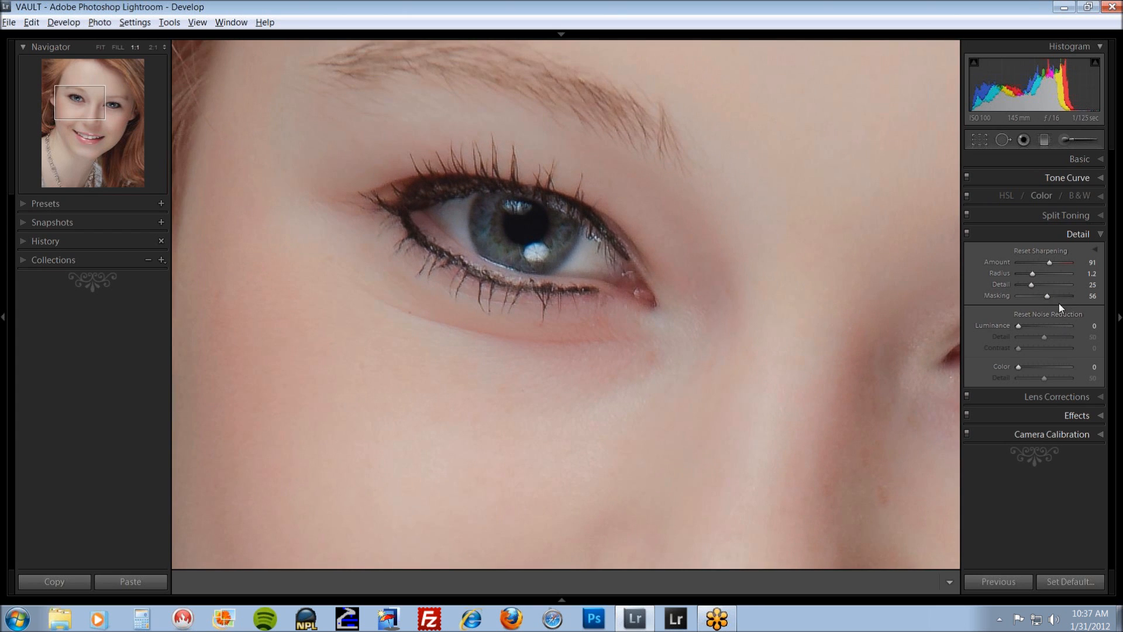
{"action": "left_click_drag", "start_coordinate": [1045, 295], "coordinate": [1044, 297]}
Fit the whole portrait in view and preview its sharpening mask.
{"action": "left_click_drag", "start_coordinate": [671, 273], "coordinate": [612, 170]}
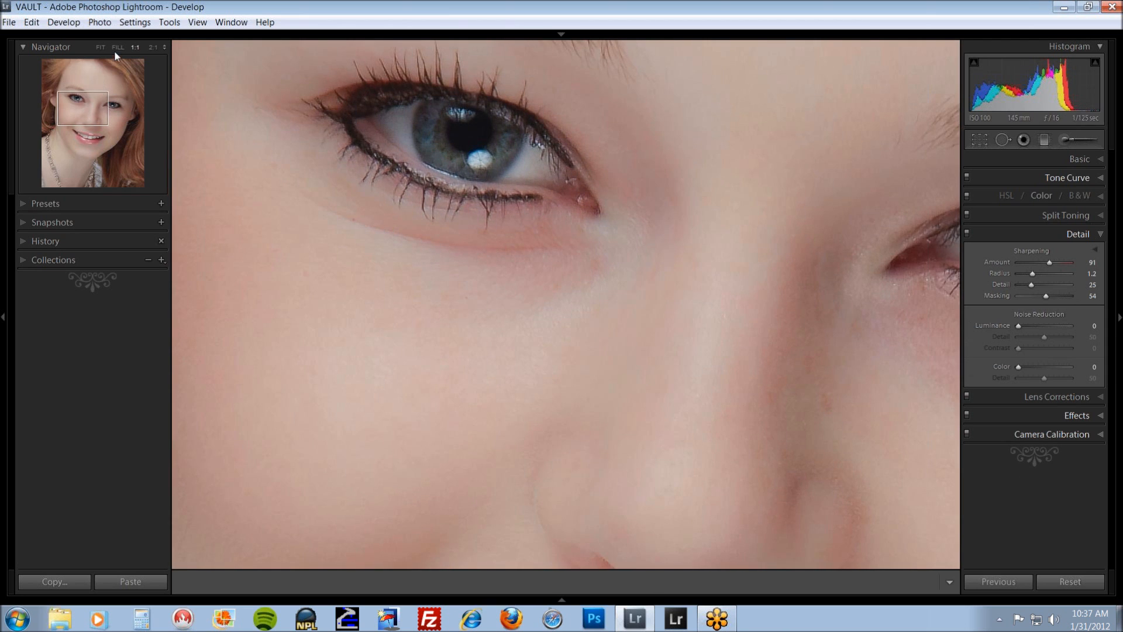
{"action": "left_click", "coordinate": [101, 47]}
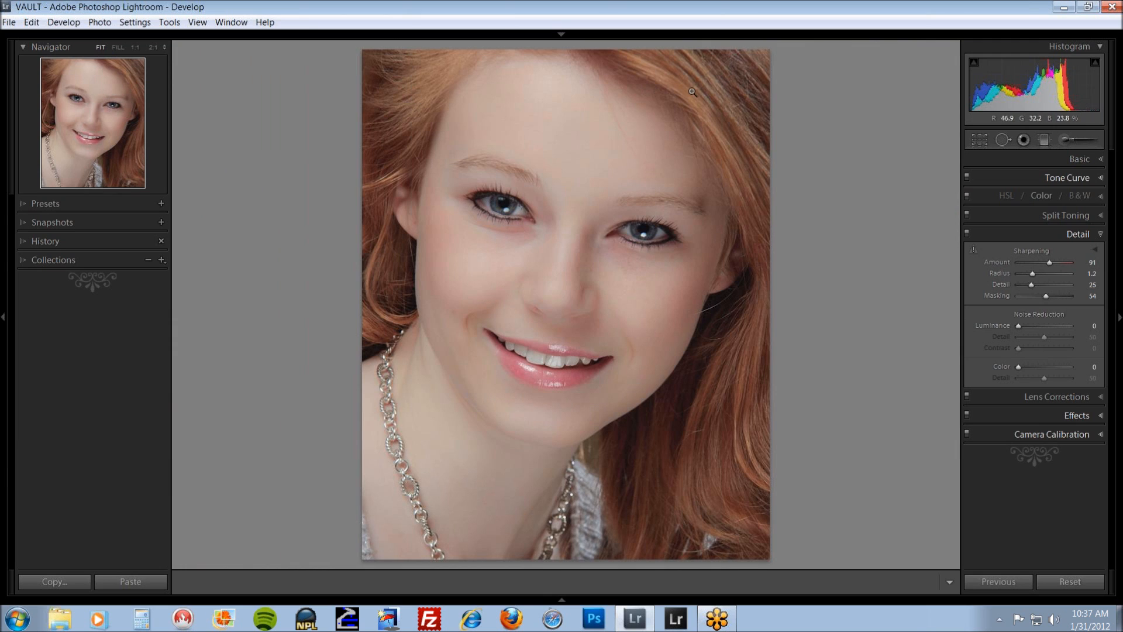
{"action": "left_click", "coordinate": [1046, 296], "text": "alt"}
Compare the eye at 1:1 with the Detail adjustments off and on, then return to the whole portrait.
{"action": "left_click", "coordinate": [136, 48]}
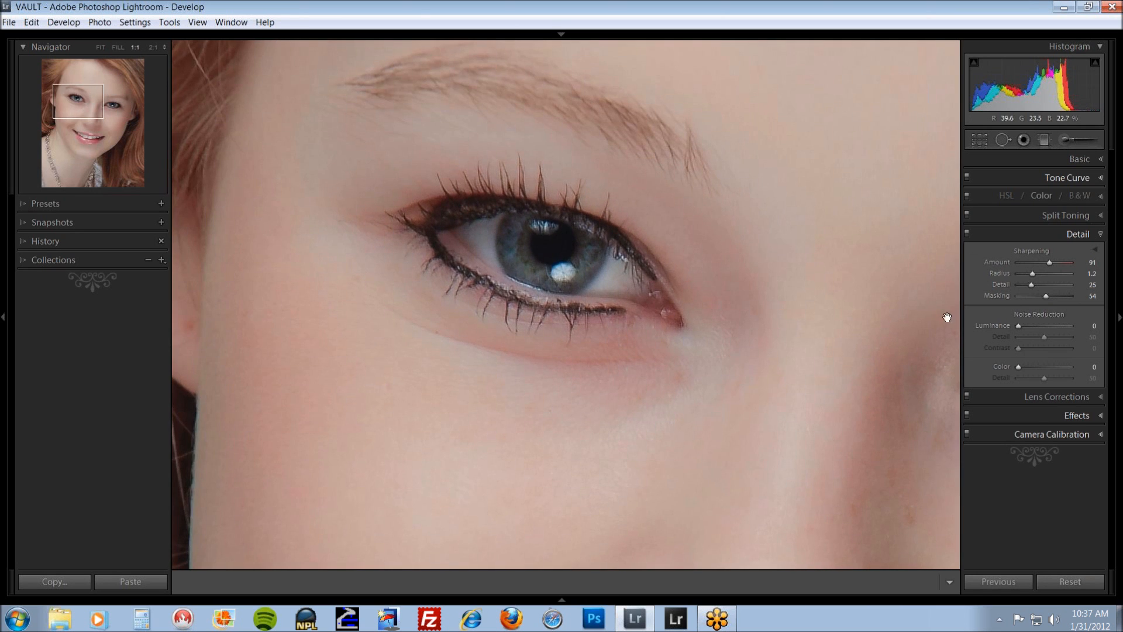
{"action": "left_click", "coordinate": [966, 234]}
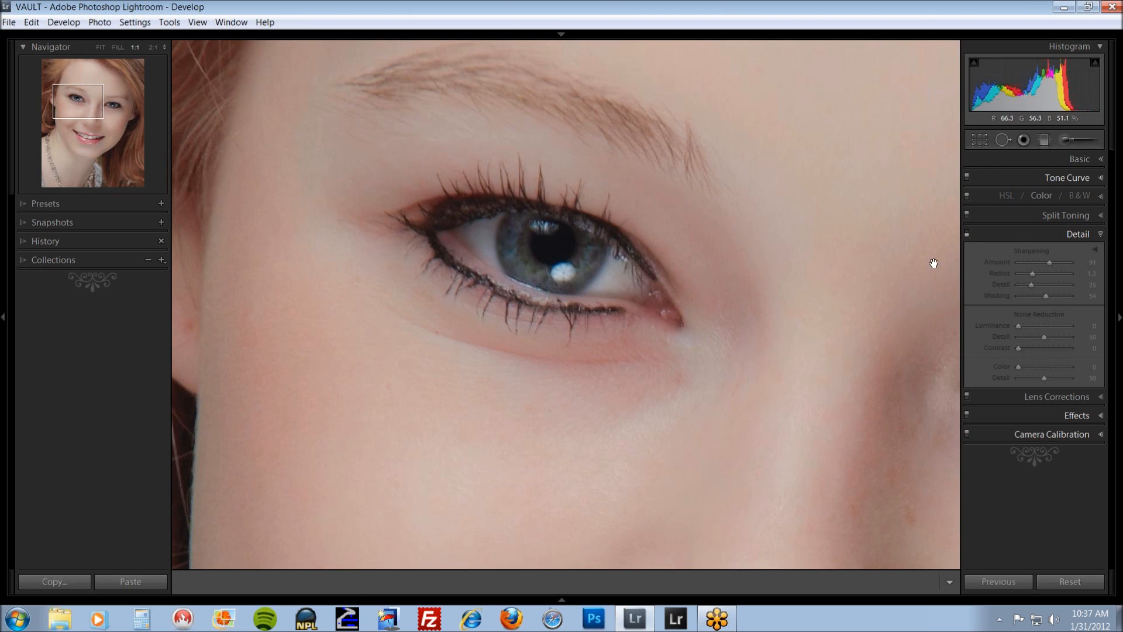
{"action": "left_click", "coordinate": [966, 233]}
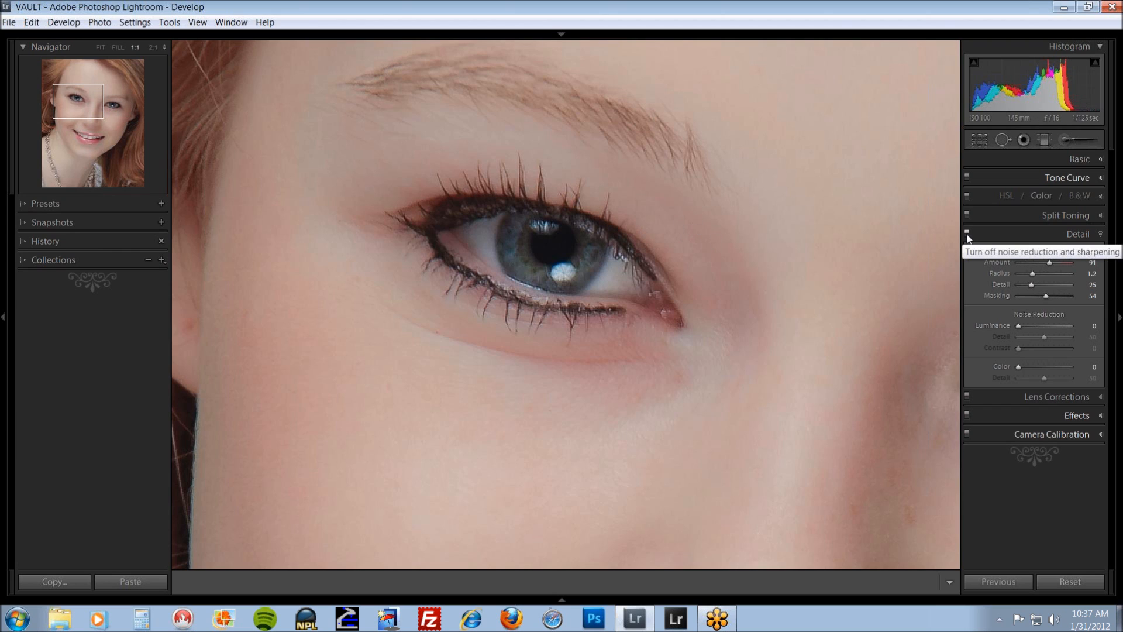
{"action": "left_click", "coordinate": [101, 47]}
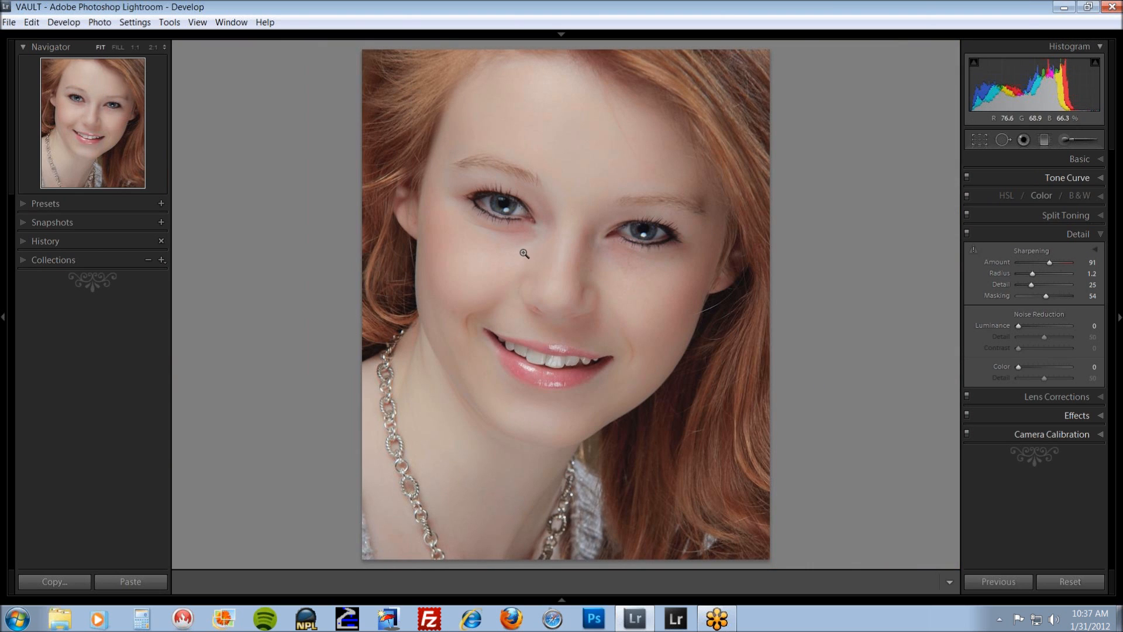
{"action": "left_click", "coordinate": [893, 594]}
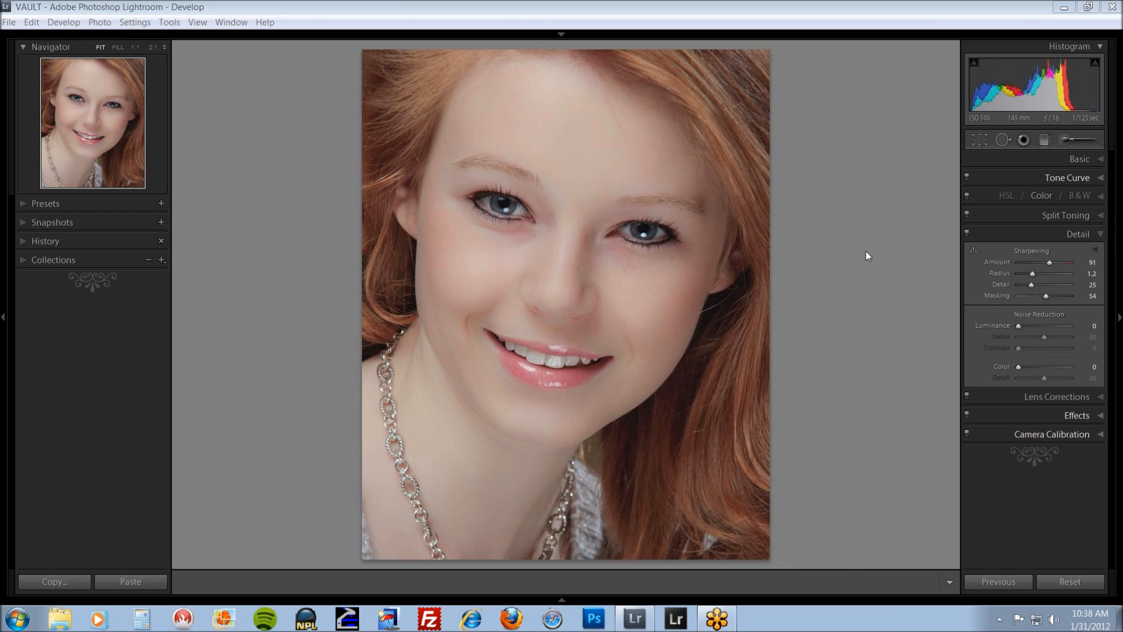